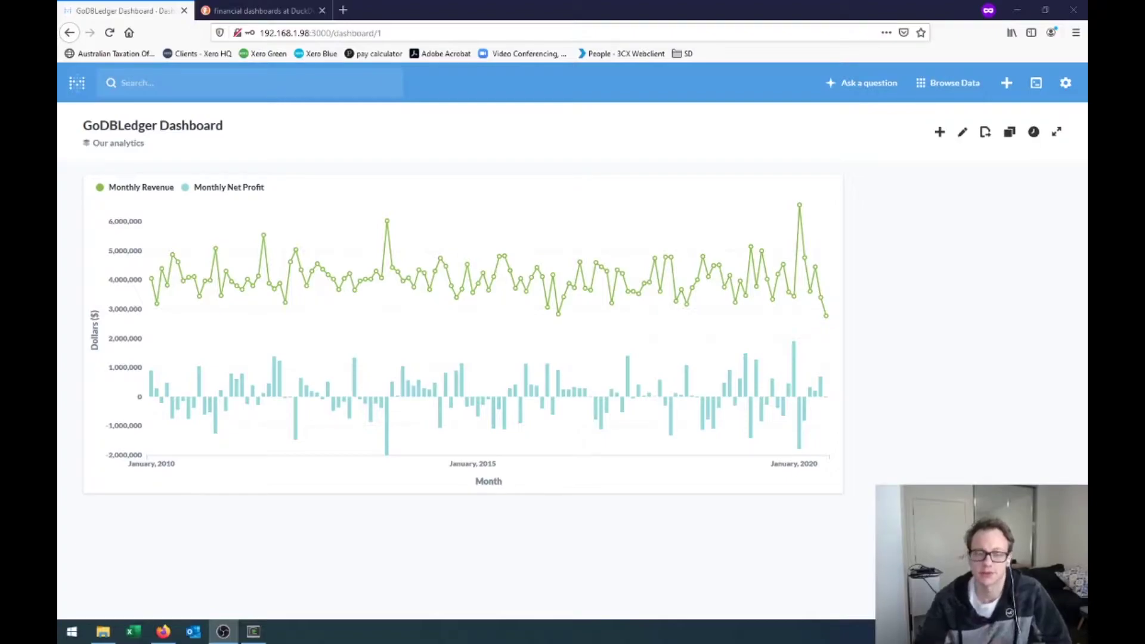
- Turn on auto-refresh for the GoDBLedger Dashboard at an interval of 1 minute
{"action": "mouse_move", "coordinate": [375, 269]}
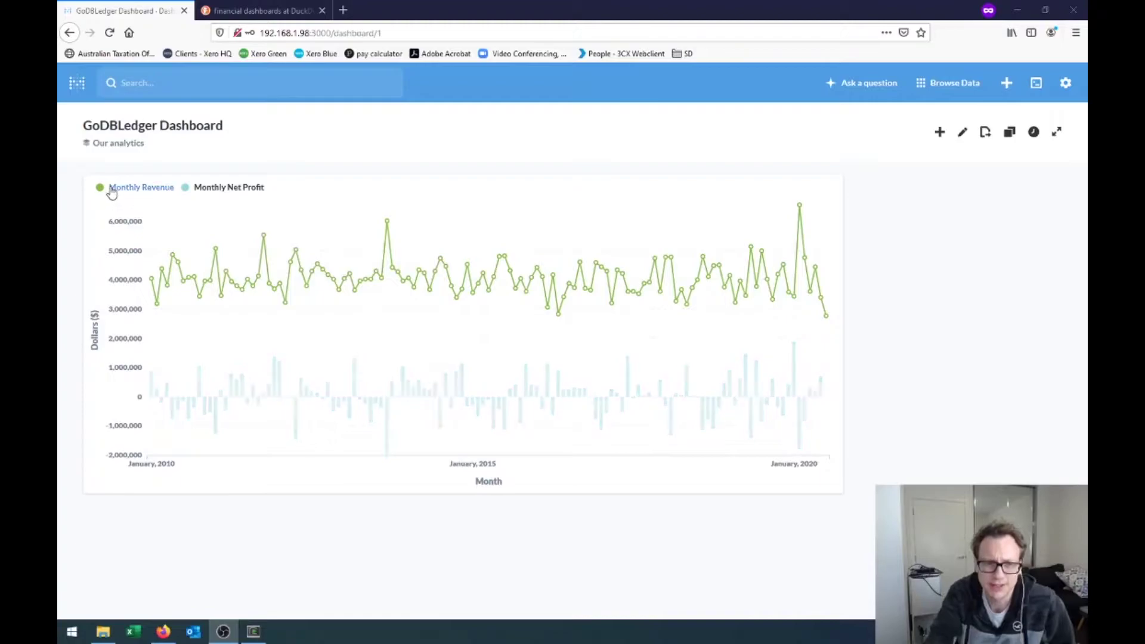
{"action": "mouse_move", "coordinate": [166, 275]}
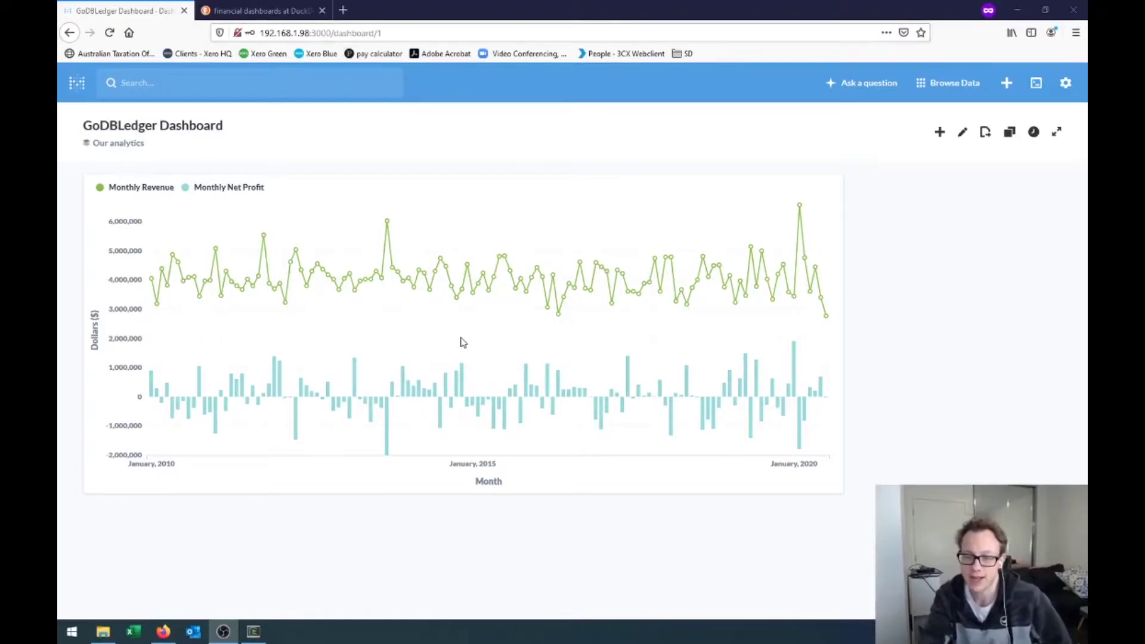
{"action": "mouse_move", "coordinate": [306, 263]}
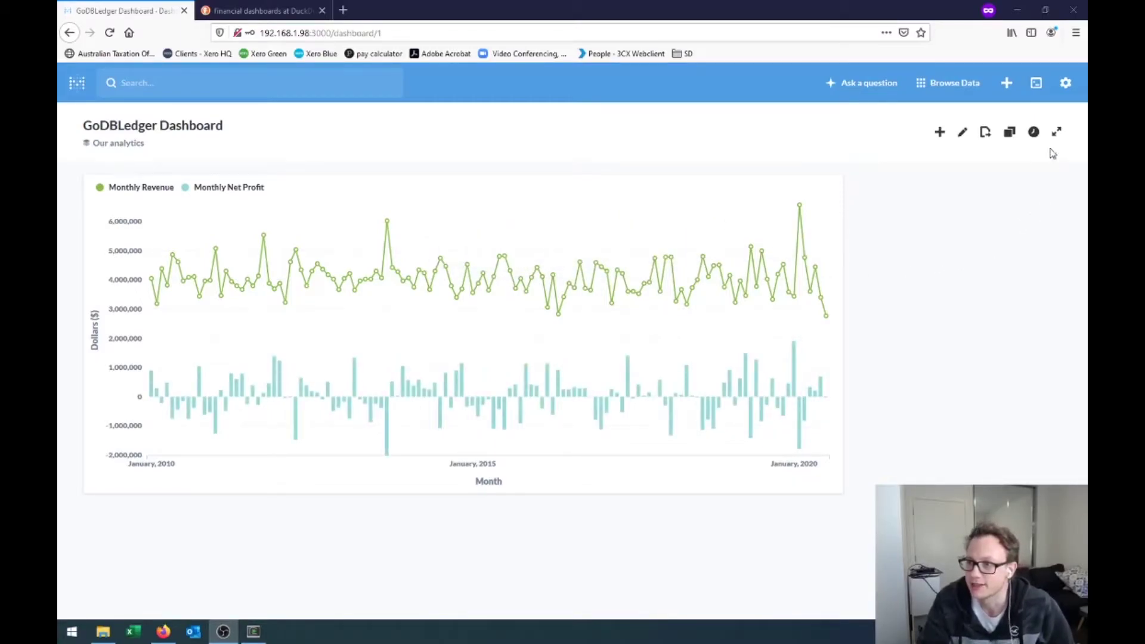
{"action": "left_click", "coordinate": [1033, 131]}
{"action": "left_click", "coordinate": [977, 196]}
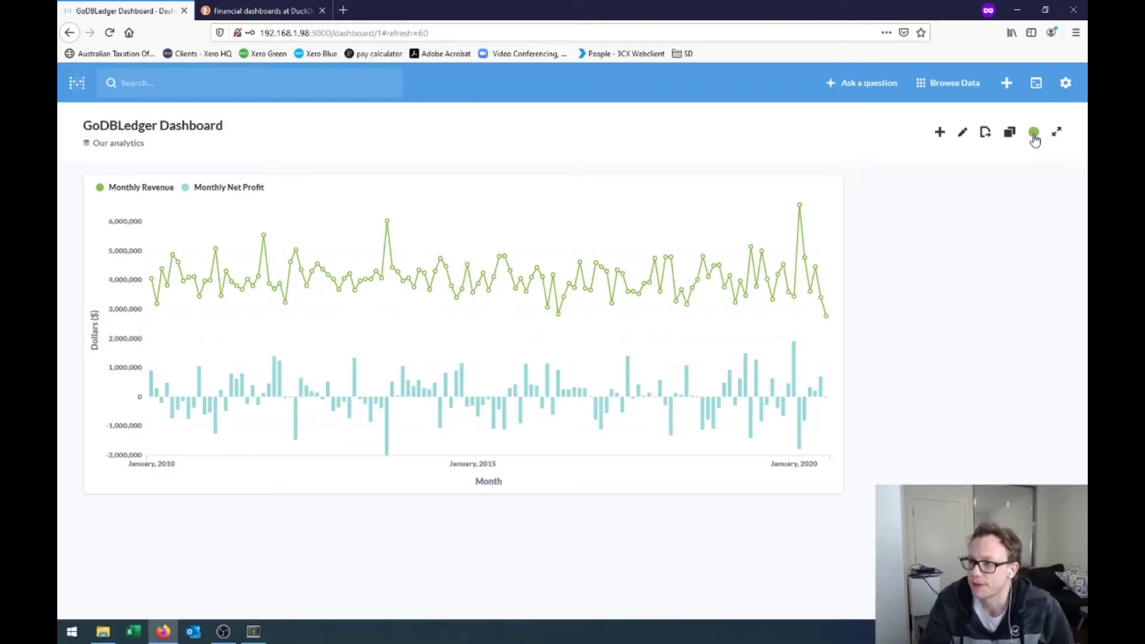
{"action": "left_click", "coordinate": [1034, 137]}
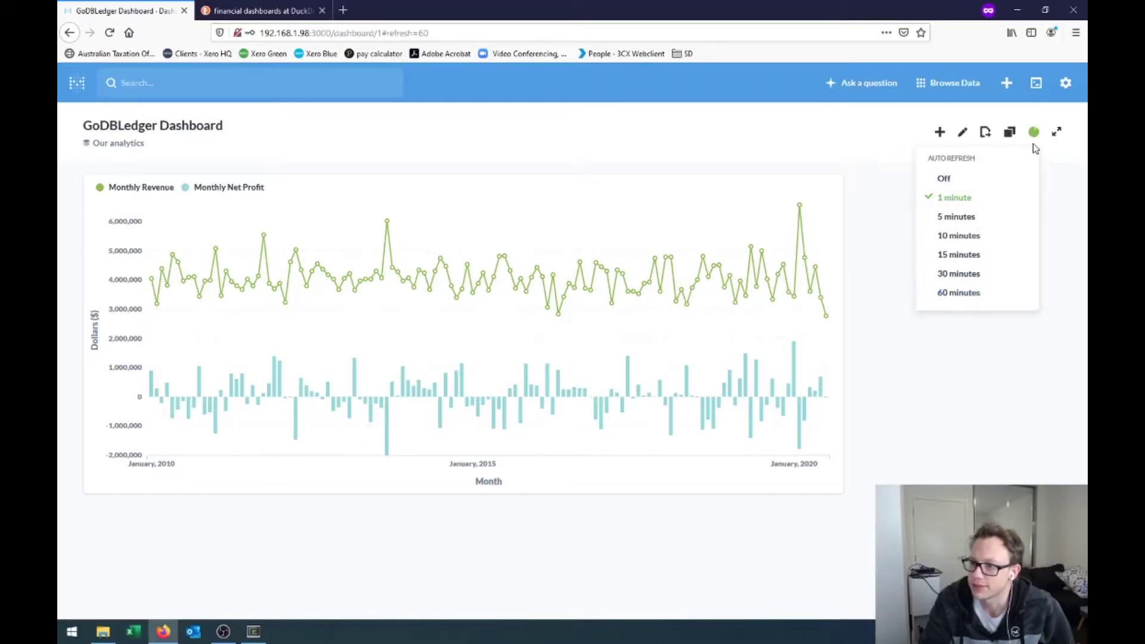
{"action": "left_click", "coordinate": [875, 219]}
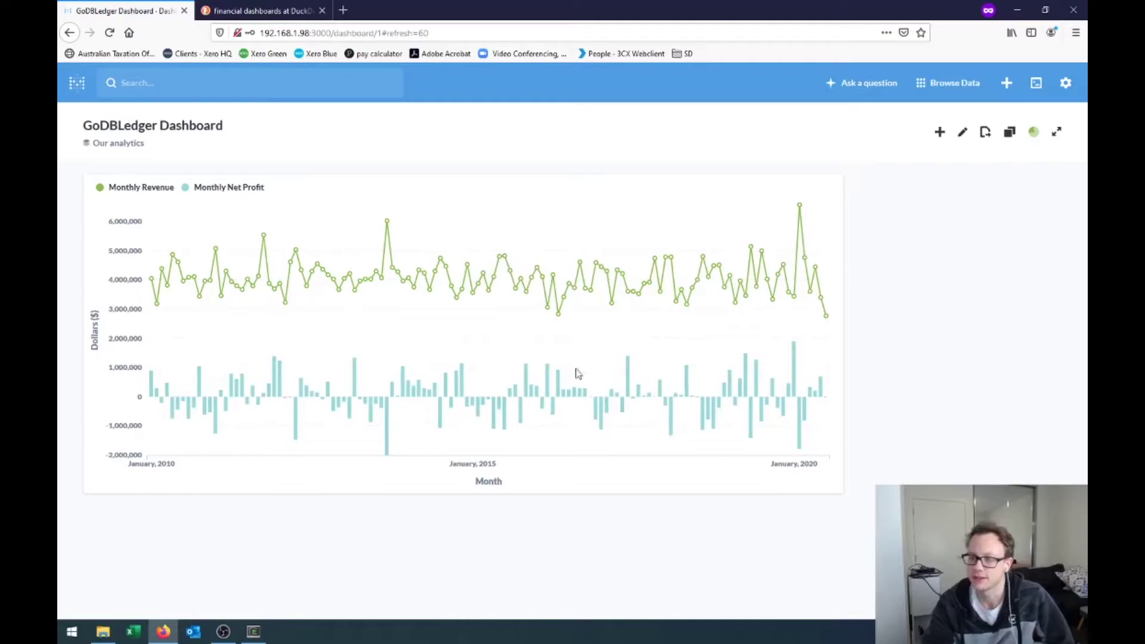
- Switch to the terminal, run ledger_cli journal beside the dashboard chart and enter 2016-05-15 as the journal date
{"action": "left_click", "coordinate": [254, 631]}
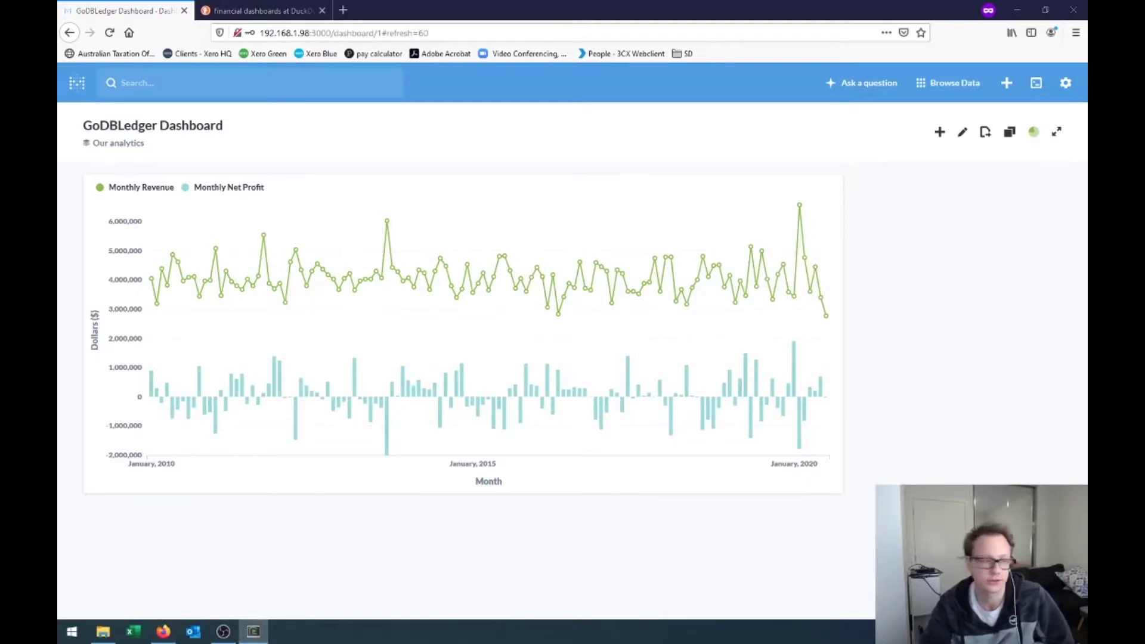
{"action": "left_click_drag", "start_coordinate": [96, 232], "coordinate": [681, 344]}
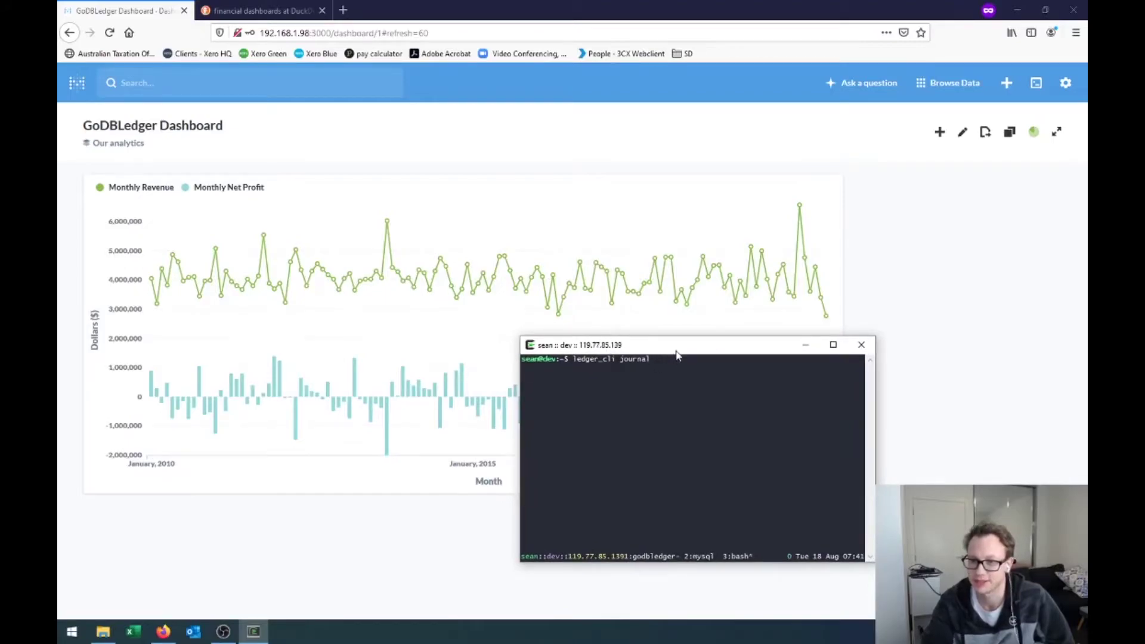
{"action": "key", "text": "Return"}
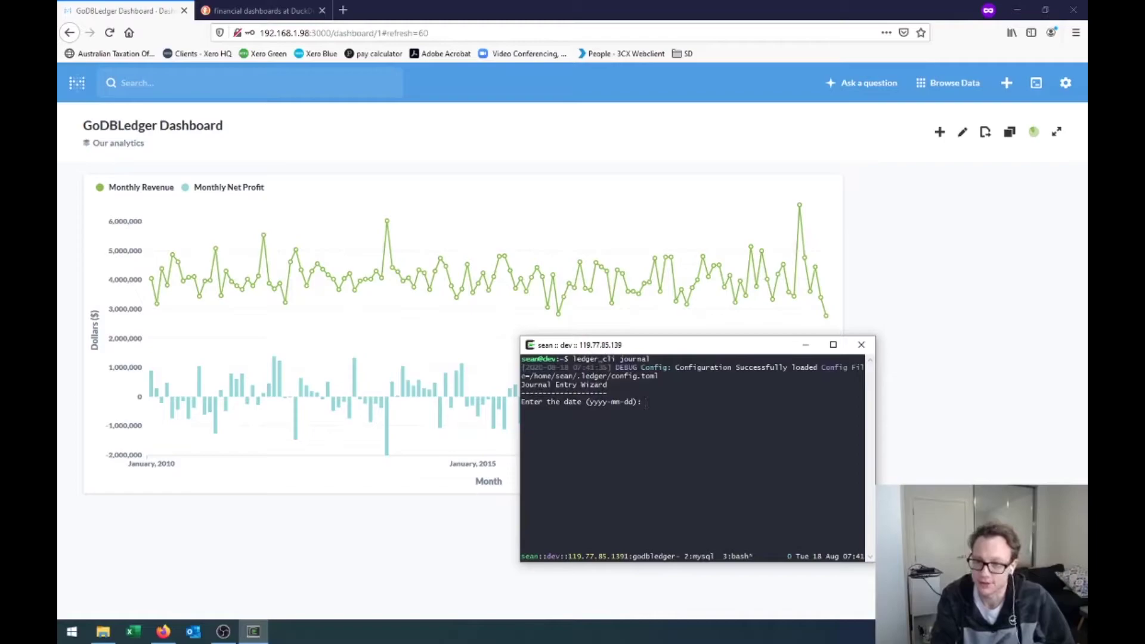
{"action": "mouse_move", "coordinate": [558, 316]}
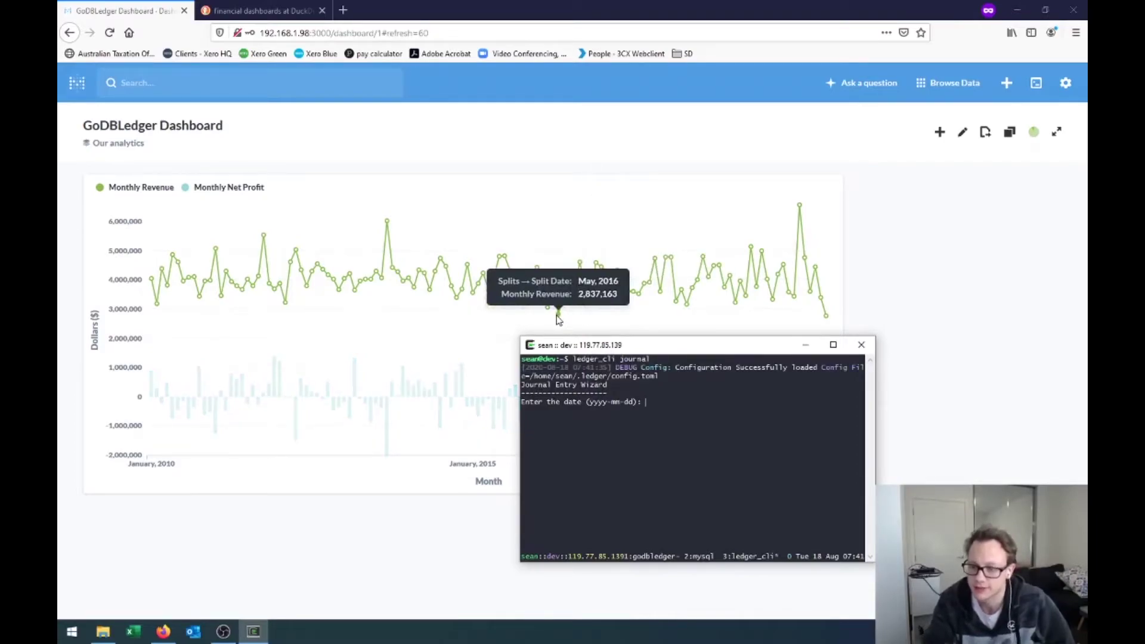
{"action": "type", "text": "2016-"}
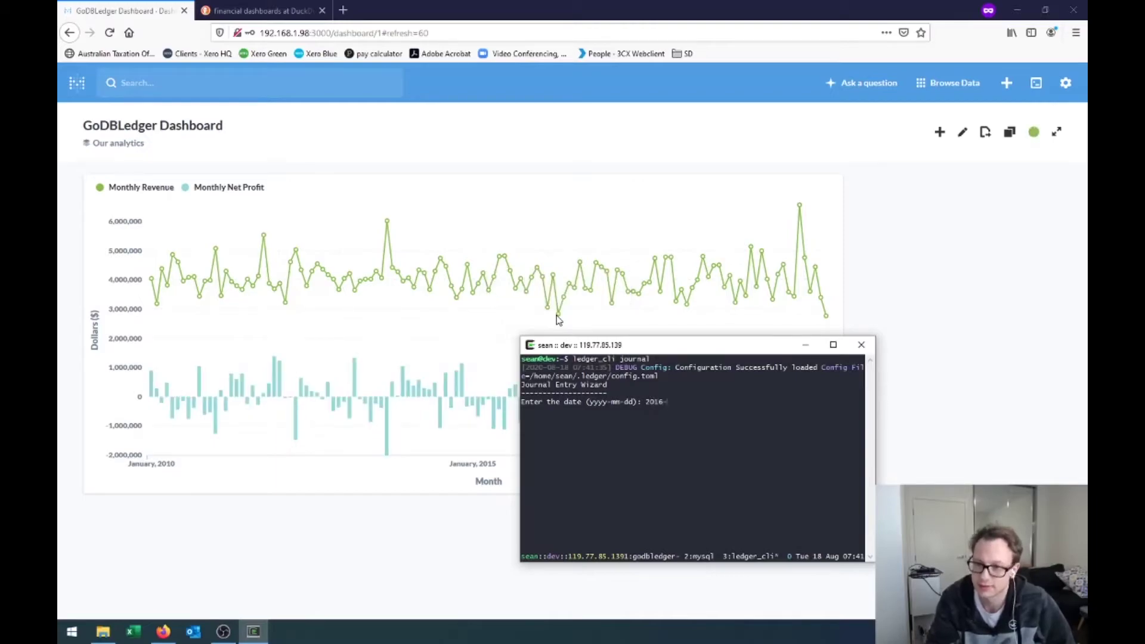
{"action": "type", "text": "05-15"}
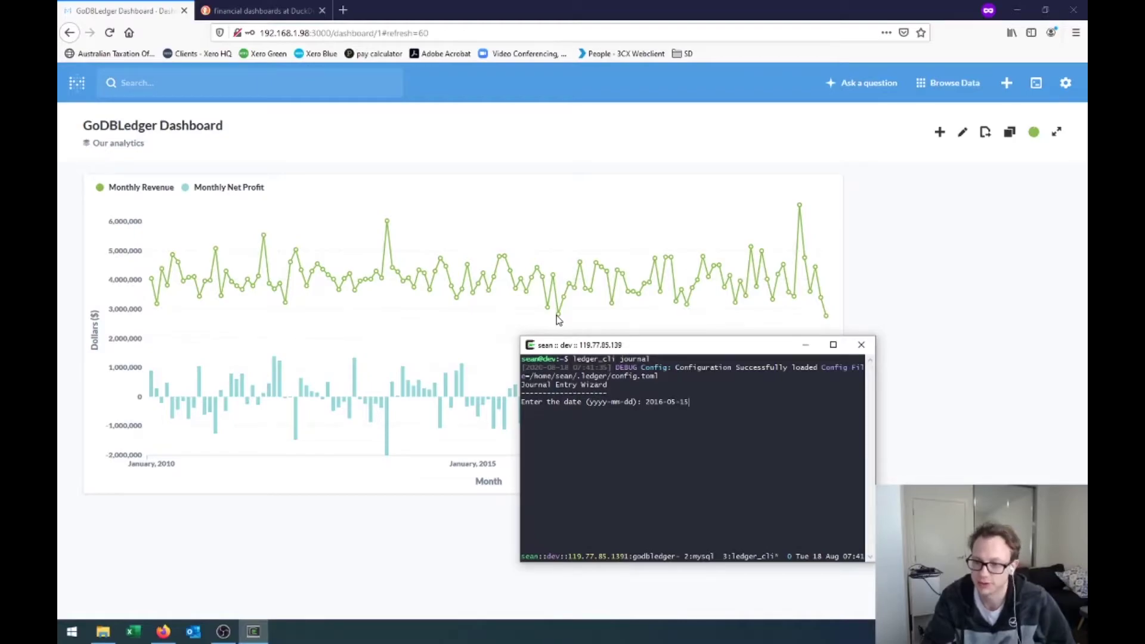
{"action": "key", "text": "Return"}
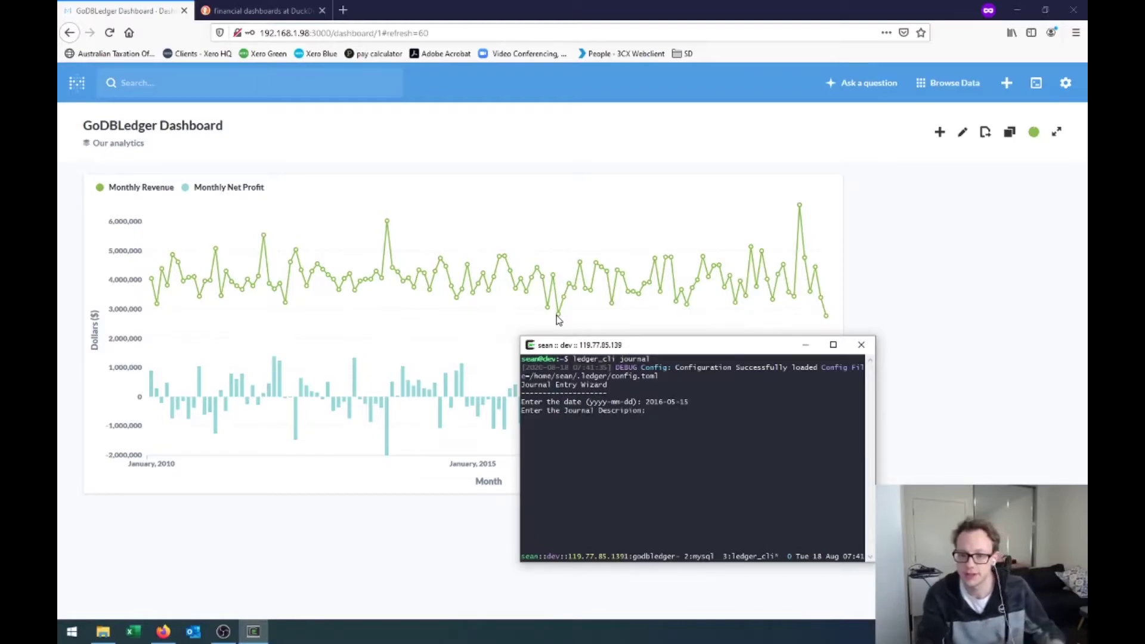
- Describe the journal as Revenue and enter its first line item: description Revenue, account Service1, amount -4000000
{"action": "type", "text": "Revenue"}
{"action": "key", "text": "Return"}
{"action": "type", "text": "Revenue"}
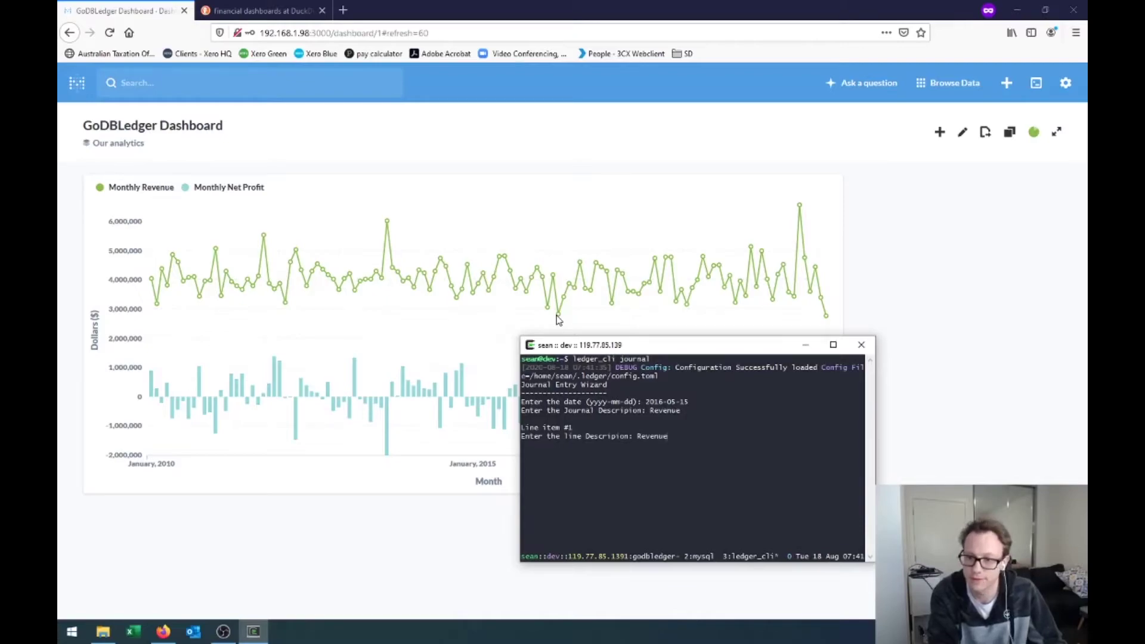
{"action": "key", "text": "Return"}
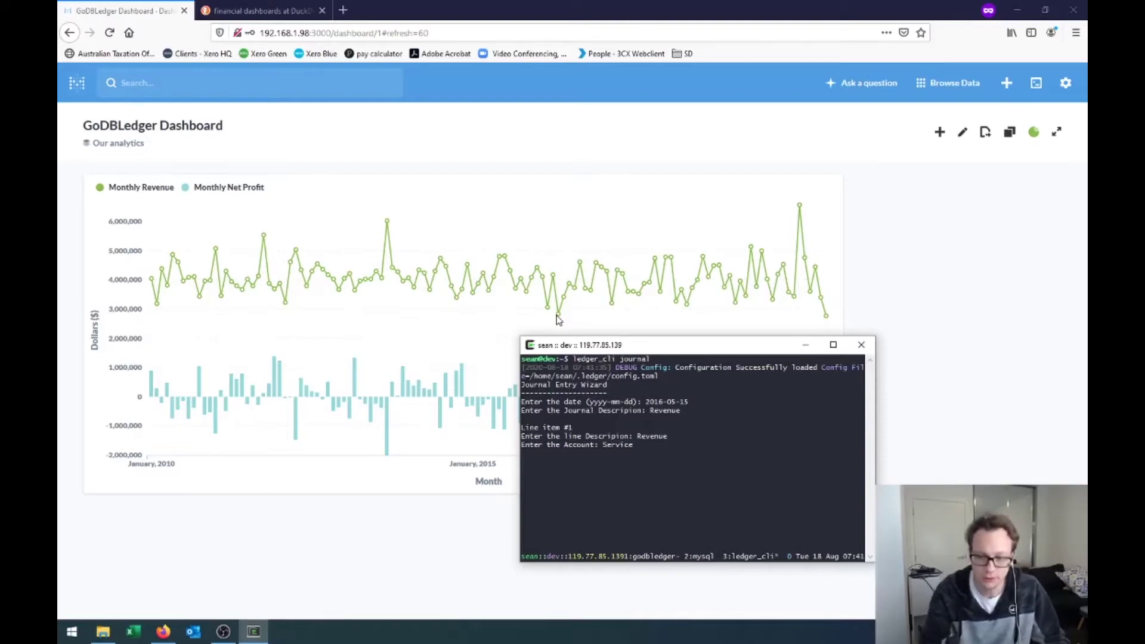
{"action": "key", "text": "Return"}
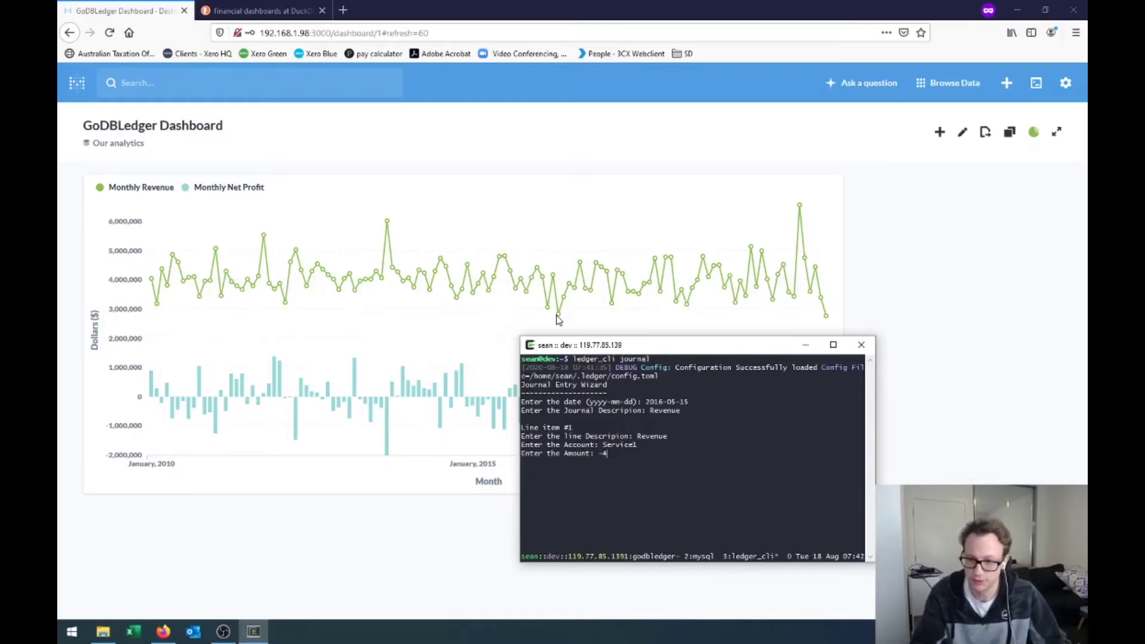
{"action": "key", "text": "Return"}
{"action": "key", "text": "Return"}
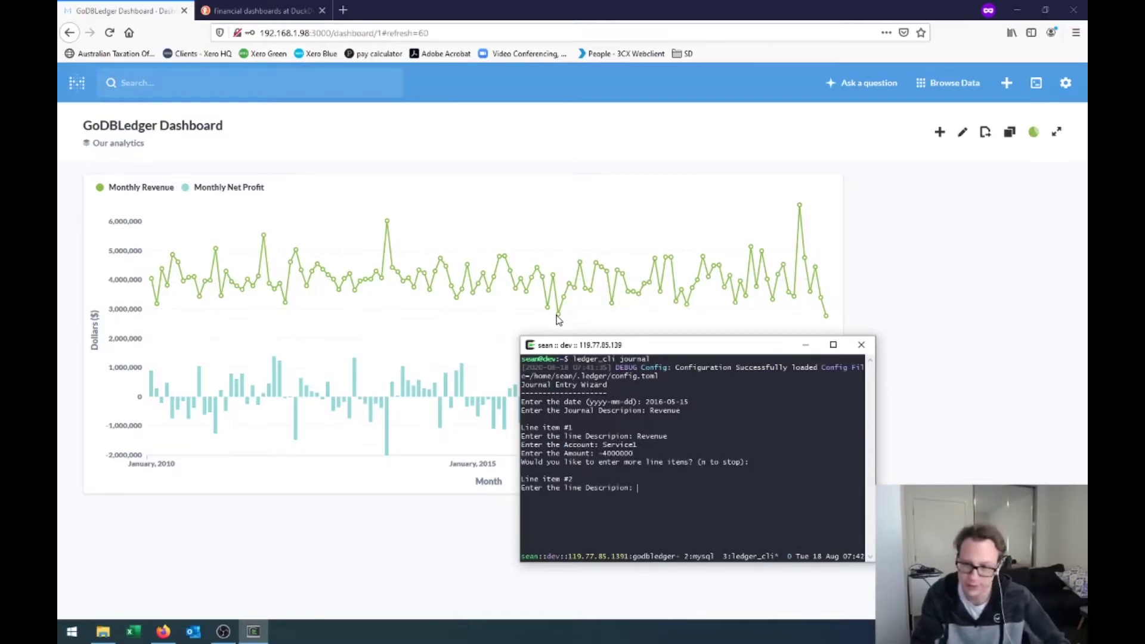
- Enter the second line item with description Cash, account Cash and amount 4000000, and submit the journal entry
{"action": "type", "text": "Cash"}
{"action": "key", "text": "Return"}
{"action": "type", "text": "Cash"}
{"action": "key", "text": "Return"}
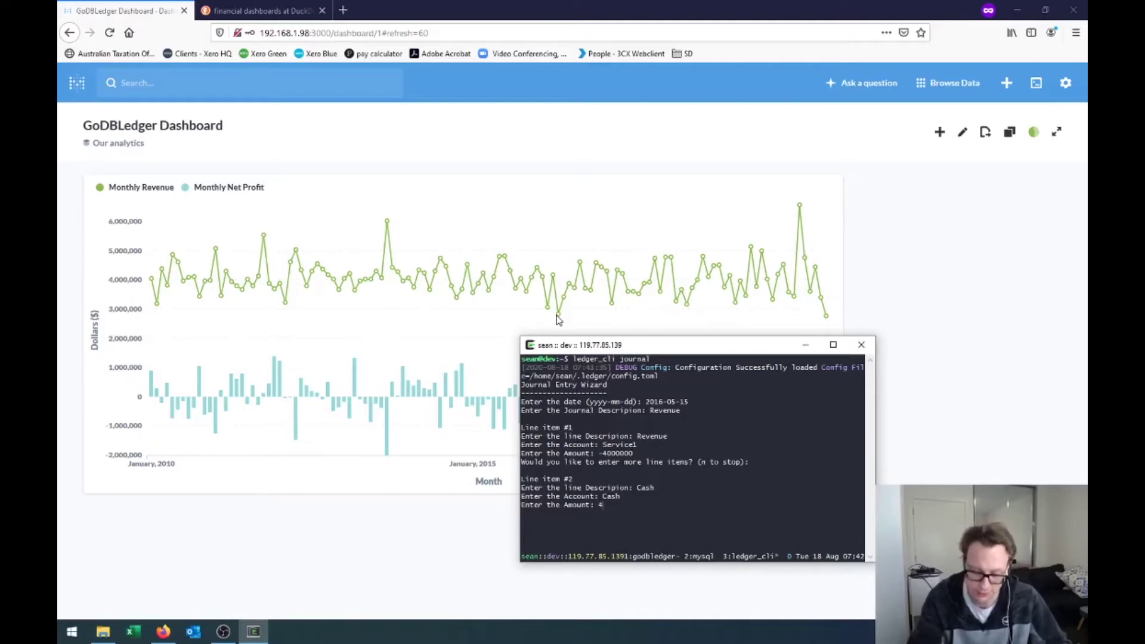
{"action": "key", "text": "Return"}
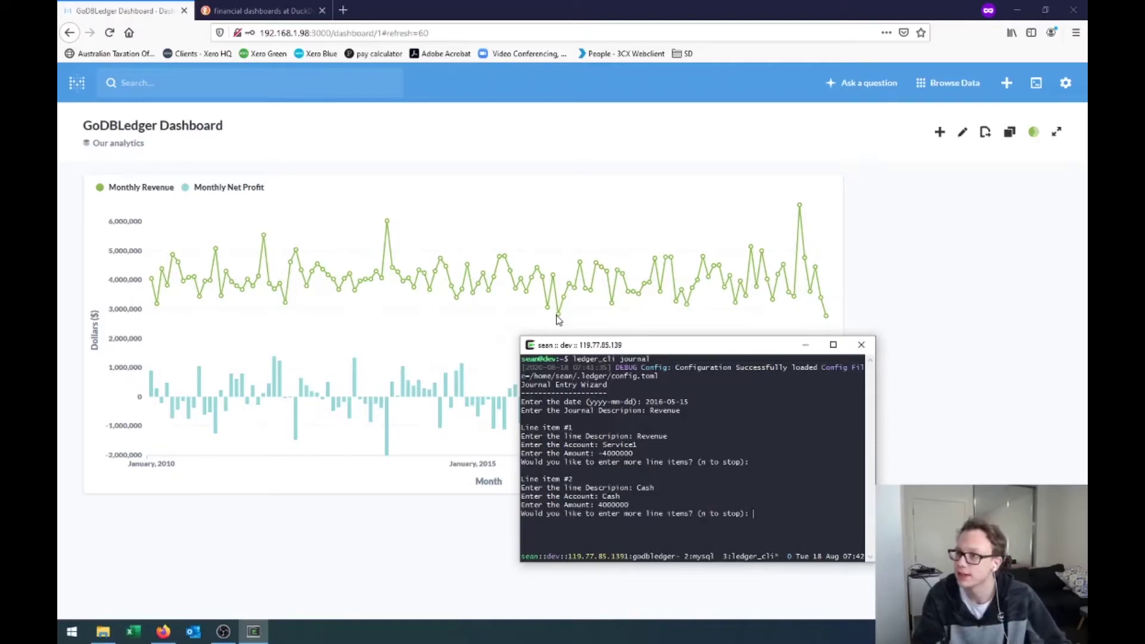
{"action": "mouse_move", "coordinate": [561, 319]}
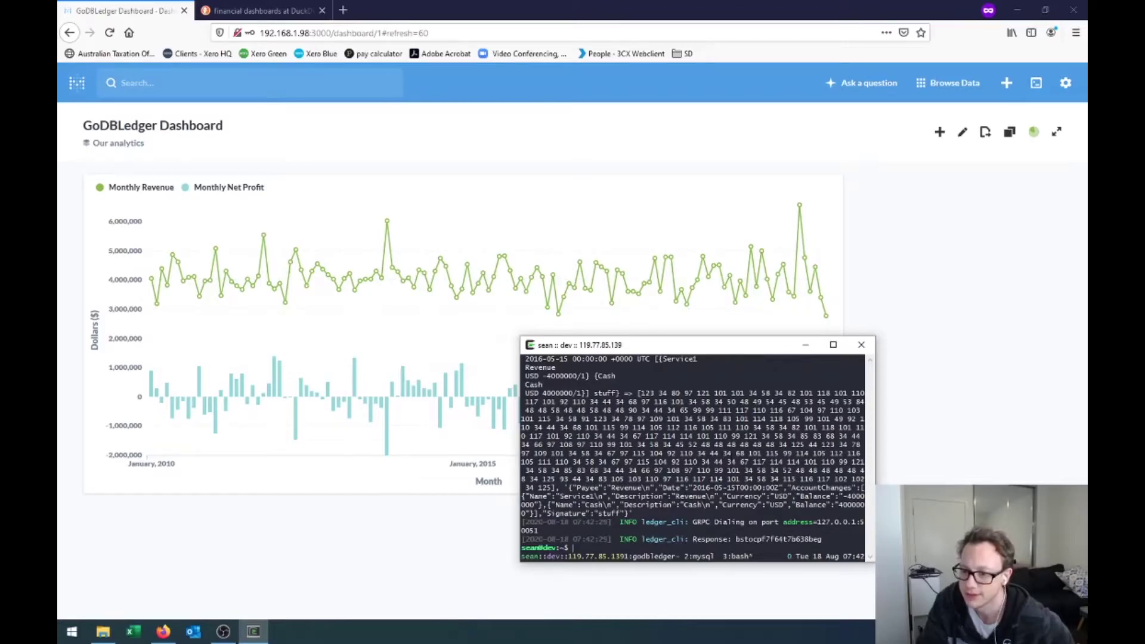
- Return to Metabase in the browser and open the Monthly Net Profit question from the Our analytics collection
{"action": "key", "text": "alt+Tab"}
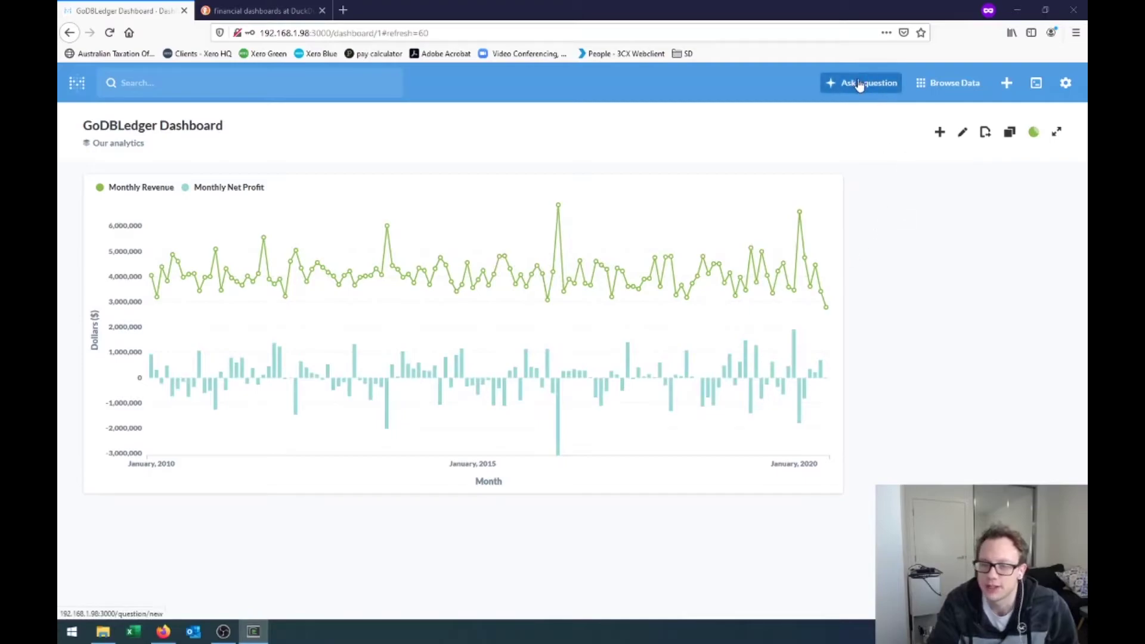
{"action": "mouse_move", "coordinate": [441, 257]}
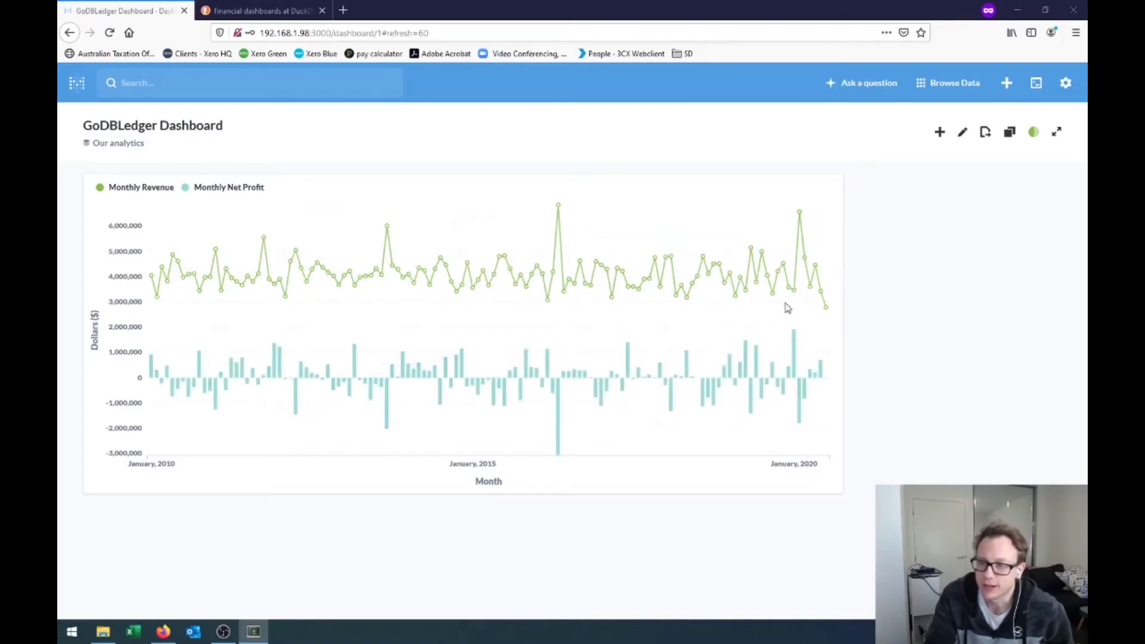
{"action": "left_click", "coordinate": [78, 86]}
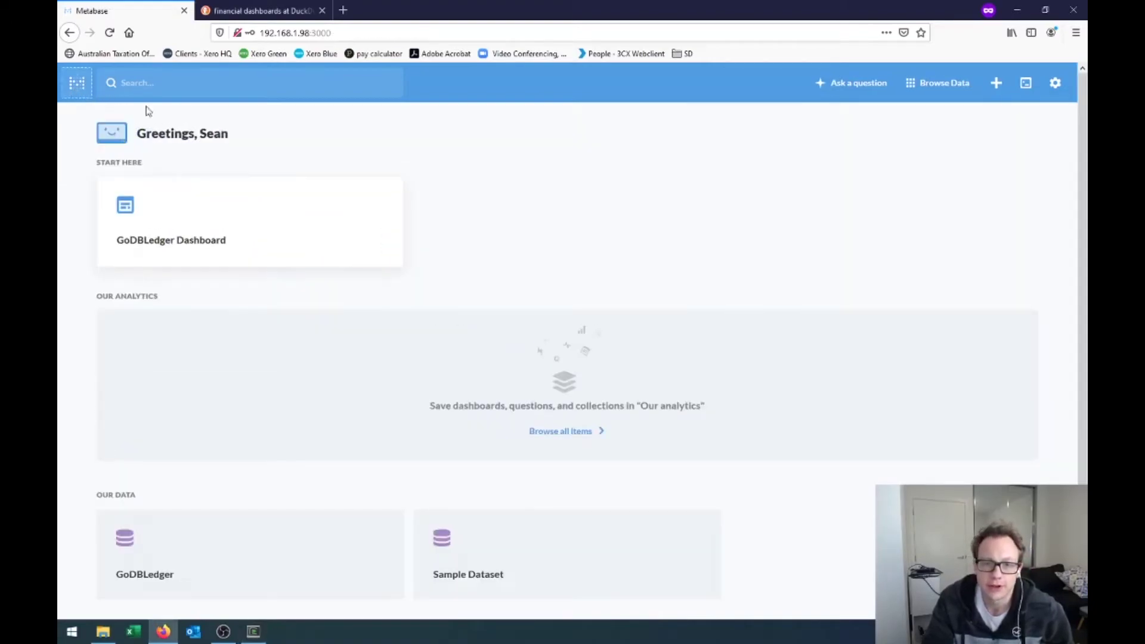
{"action": "left_click", "coordinate": [546, 434]}
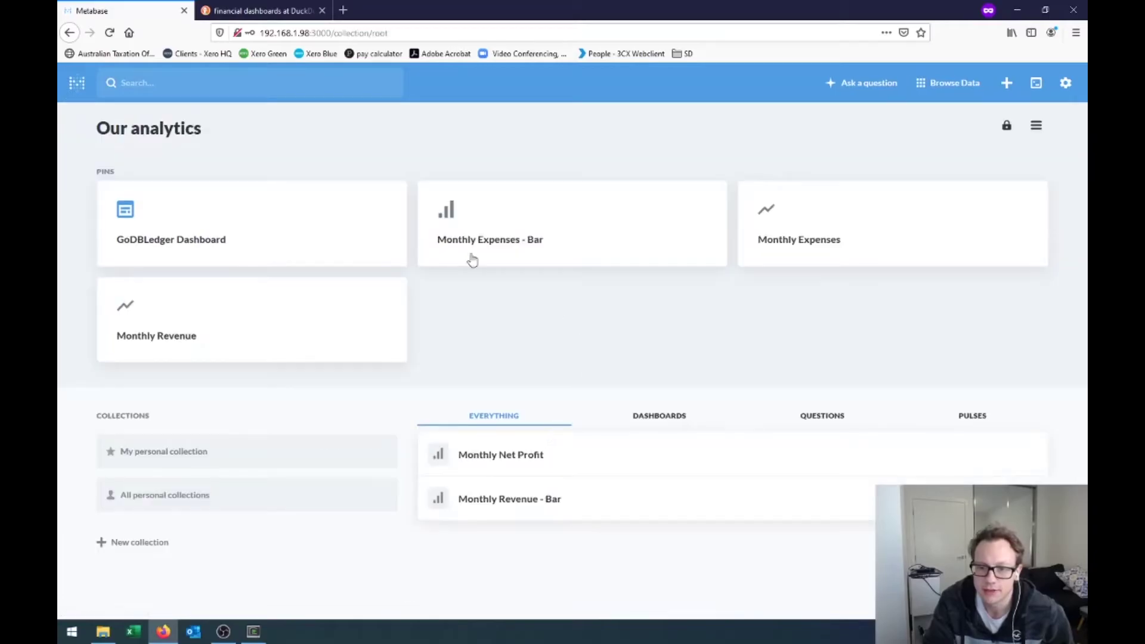
{"action": "left_click", "coordinate": [573, 461]}
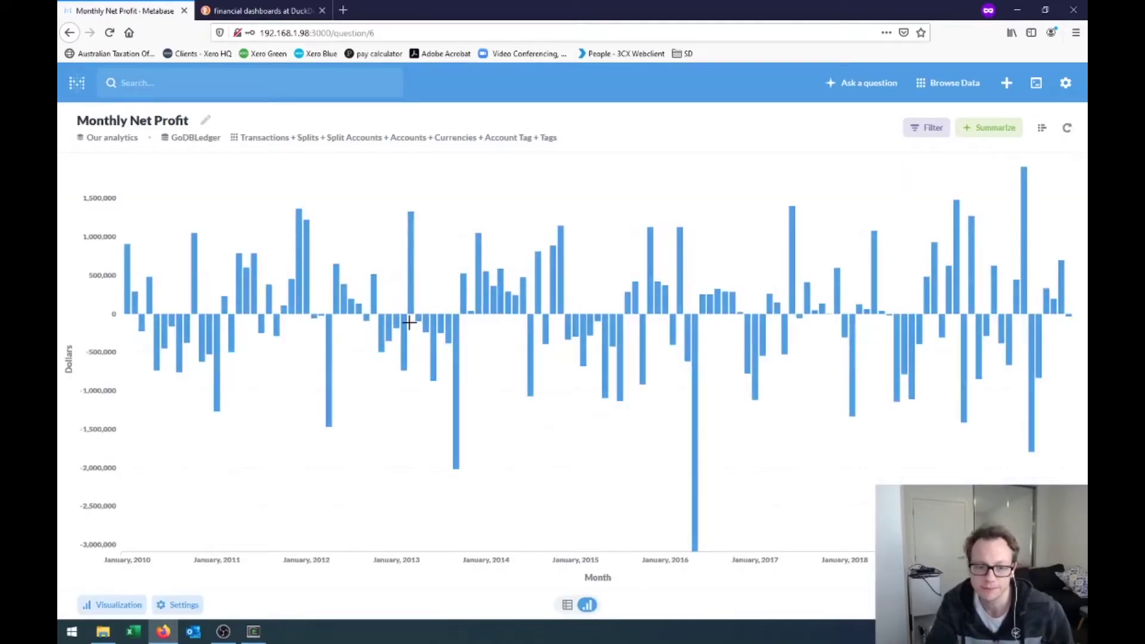
- Compare the table and bar chart views of Monthly Net Profit, ending on the table
{"action": "left_click", "coordinate": [566, 608]}
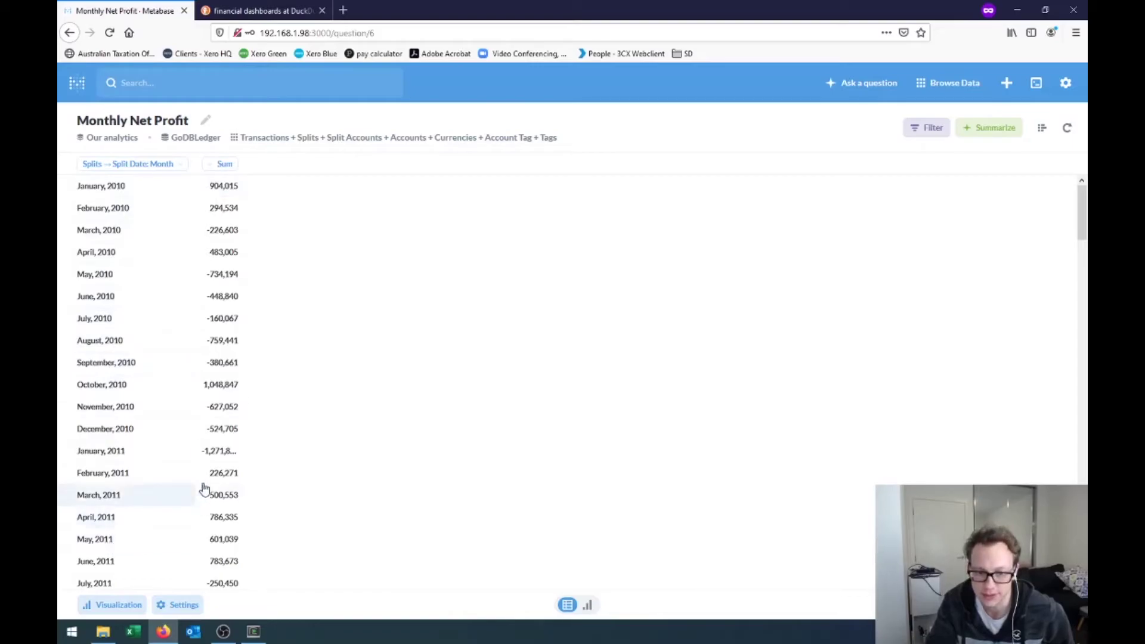
{"action": "left_click", "coordinate": [587, 605]}
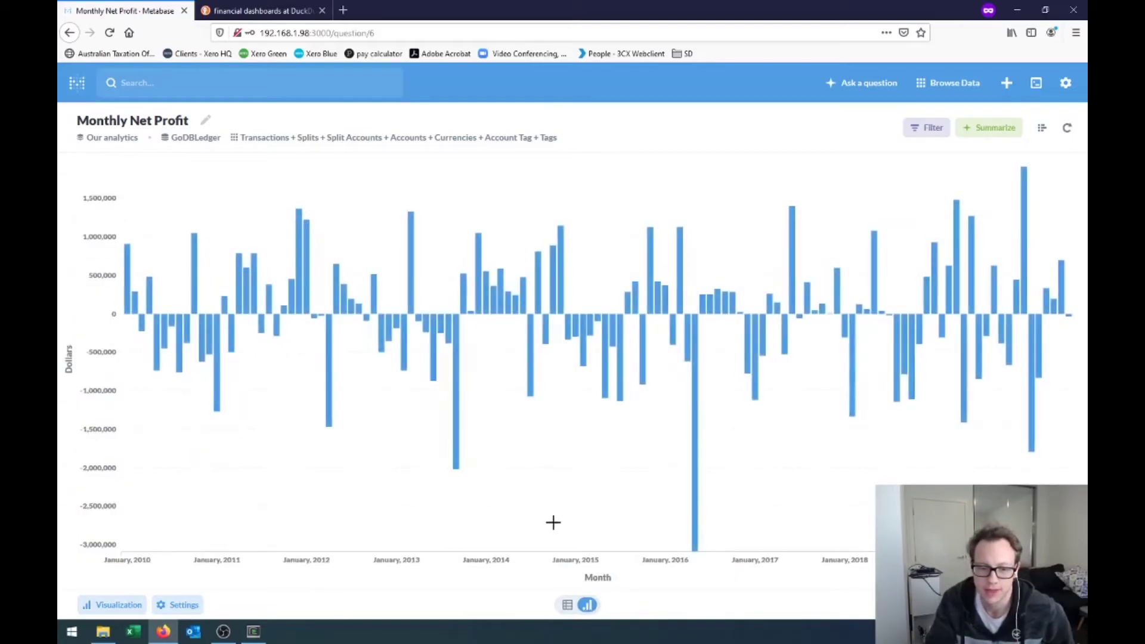
{"action": "left_click", "coordinate": [567, 605]}
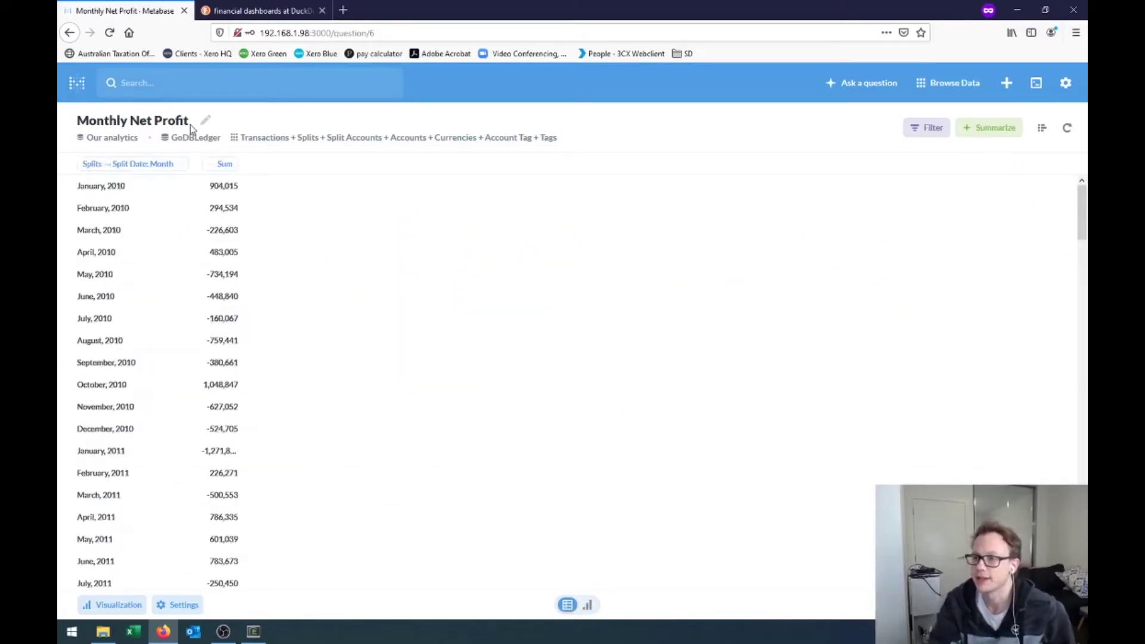
- Examine the joins, summary and generated SQL behind Monthly Net Profit, and return to its bar chart
{"action": "left_click", "coordinate": [1041, 130]}
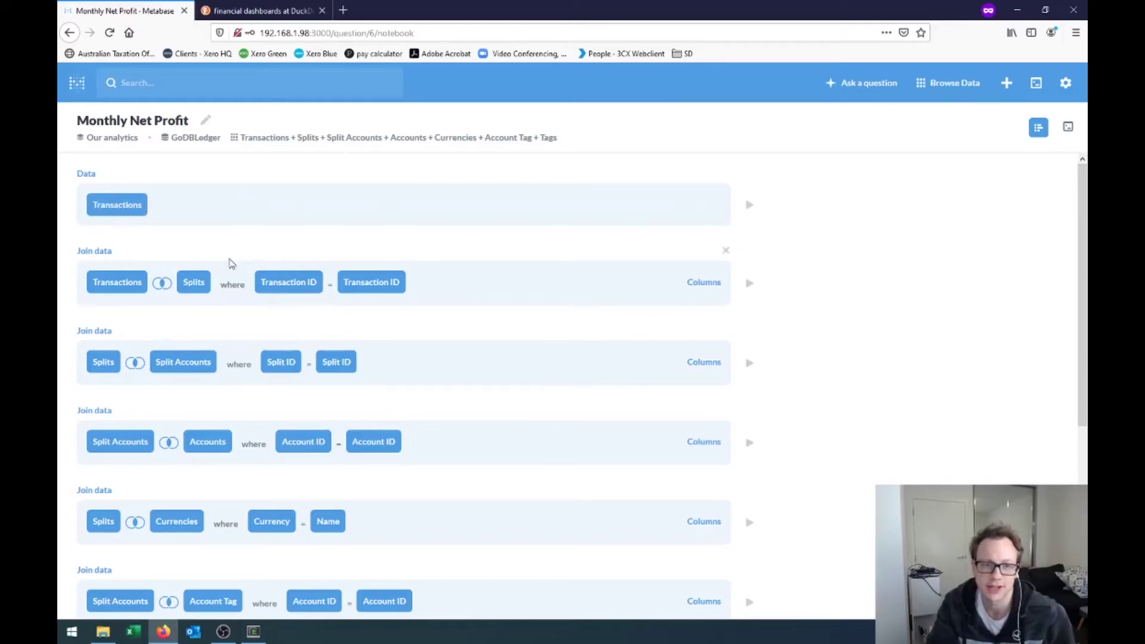
{"action": "scroll", "coordinate": [112, 298], "scroll_direction": "down", "scroll_amount": 5}
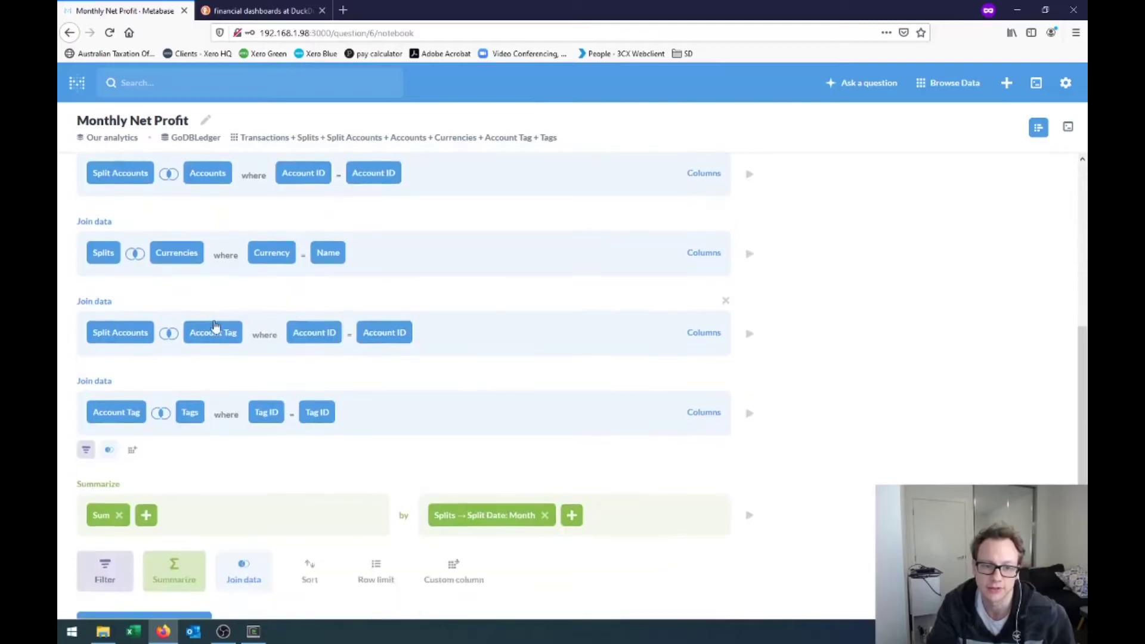
{"action": "scroll", "coordinate": [207, 327], "scroll_direction": "down", "scroll_amount": 1}
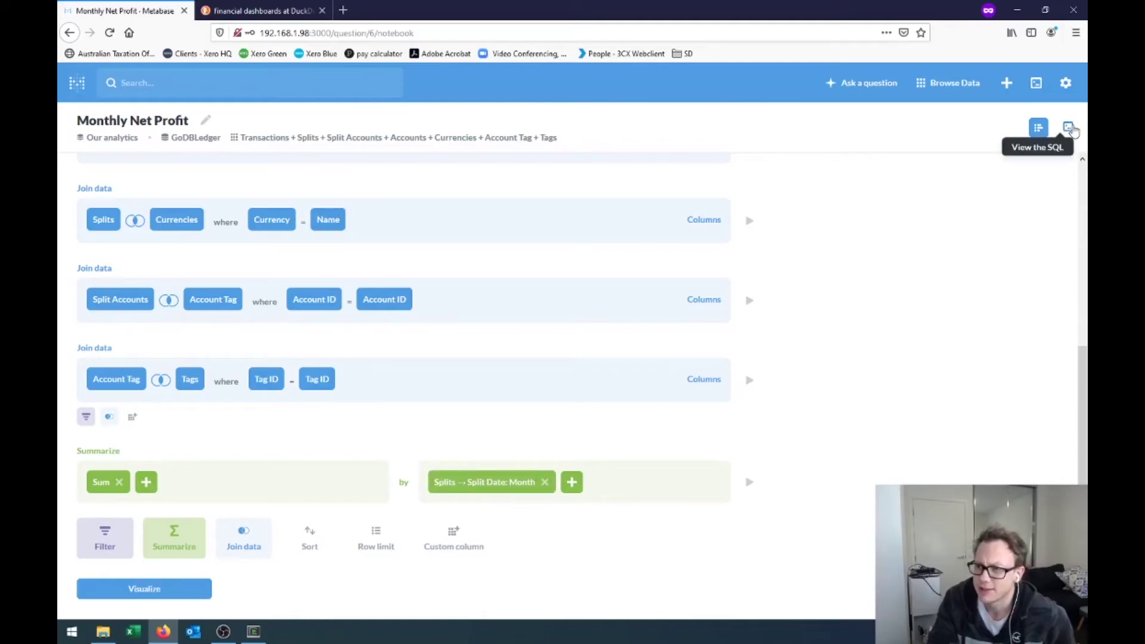
{"action": "left_click", "coordinate": [1068, 128]}
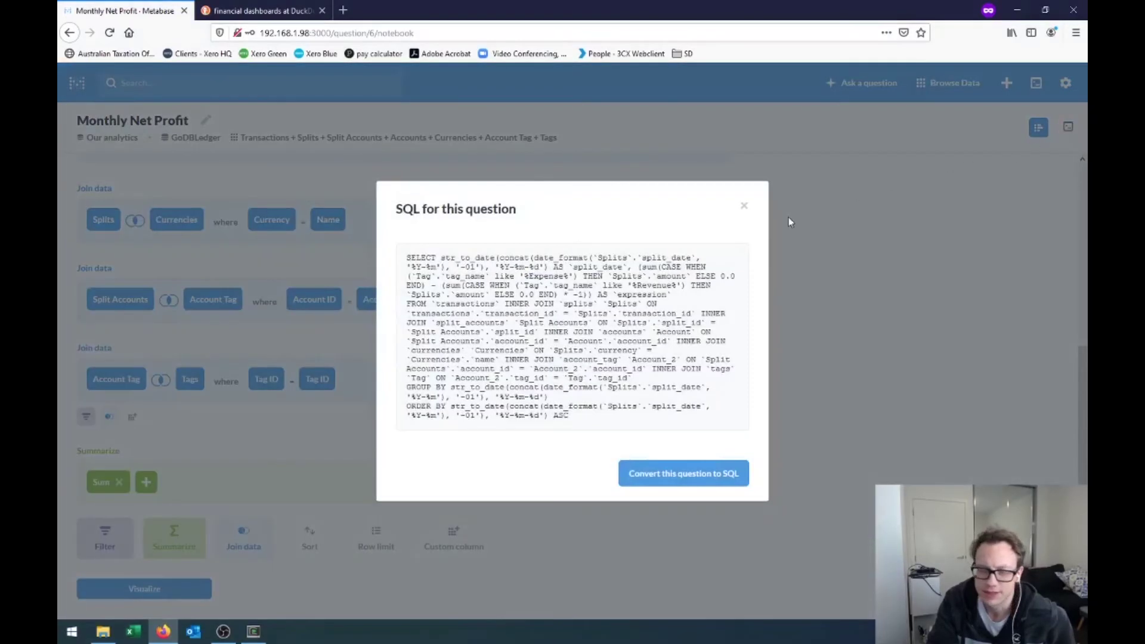
{"action": "left_click_drag", "start_coordinate": [411, 257], "coordinate": [711, 382]}
{"action": "left_click_drag", "start_coordinate": [450, 386], "coordinate": [404, 405]}
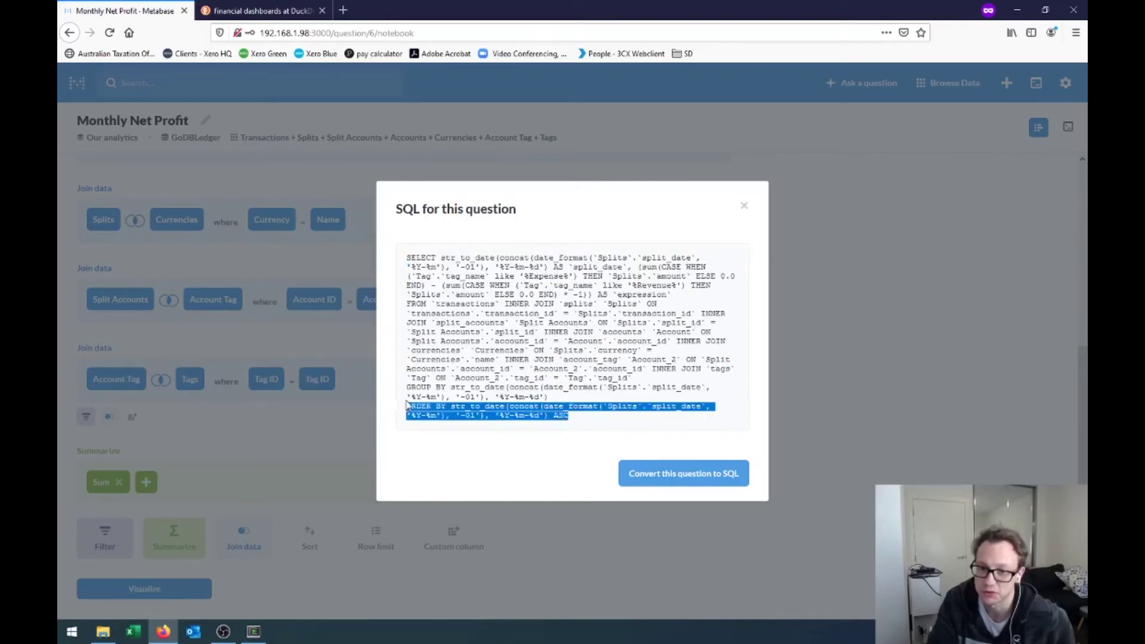
{"action": "left_click", "coordinate": [745, 207]}
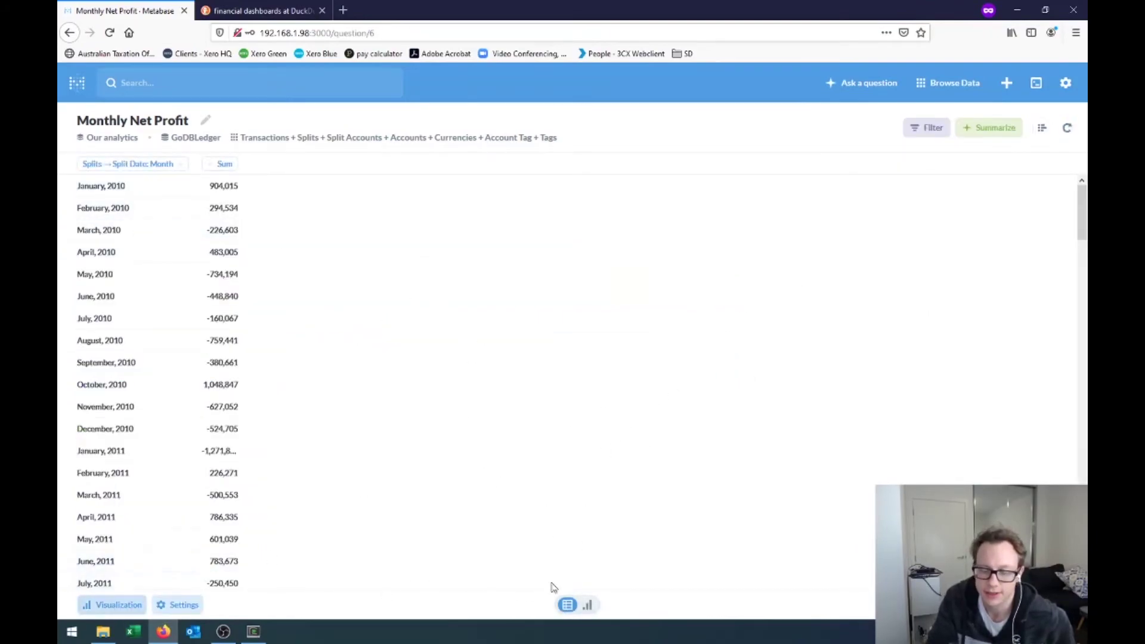
{"action": "left_click", "coordinate": [586, 606]}
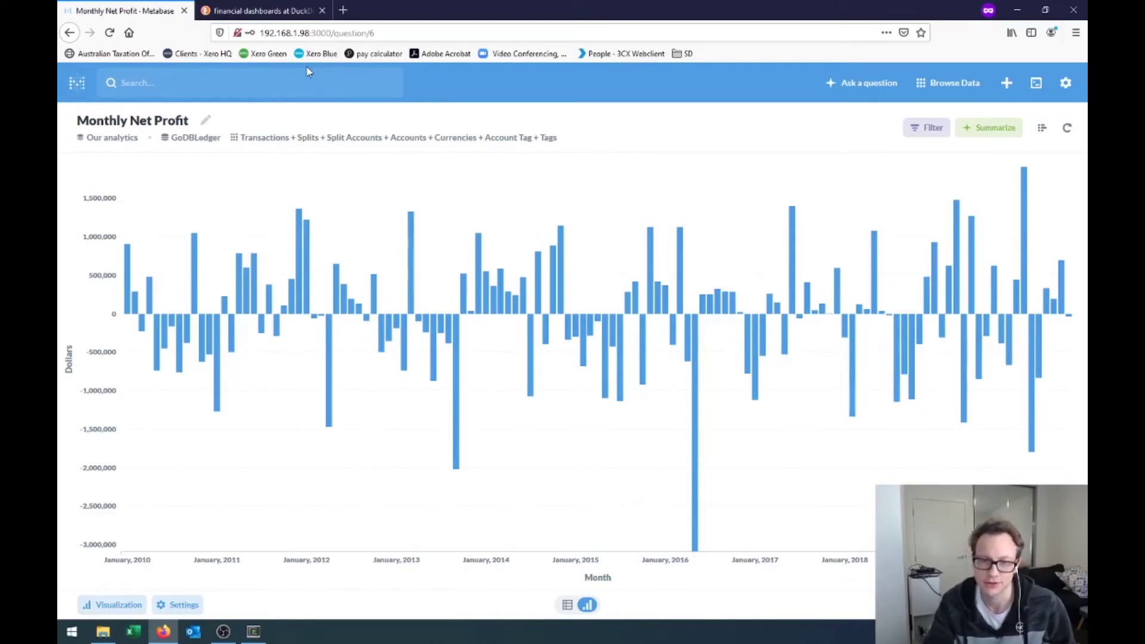
- Switch to the DuckDuckGo image results for financial dashboards, preview the Bold BI Finance Dashboards example, and close the preview
{"action": "left_click", "coordinate": [292, 9]}
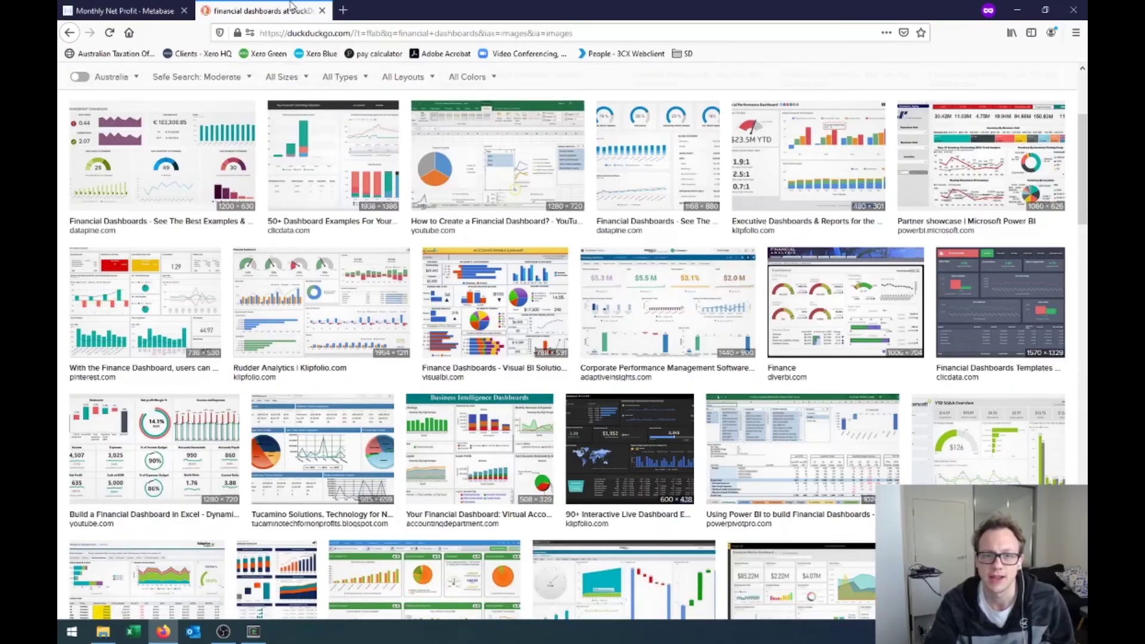
{"action": "scroll", "coordinate": [523, 276], "scroll_direction": "up", "scroll_amount": 2}
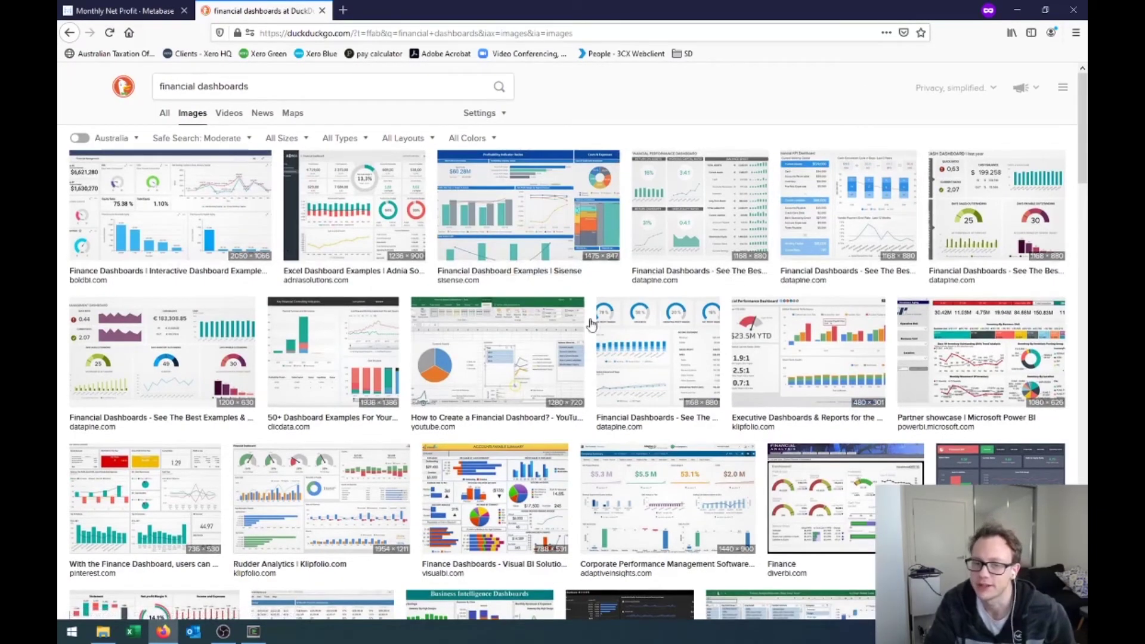
{"action": "left_click", "coordinate": [183, 214]}
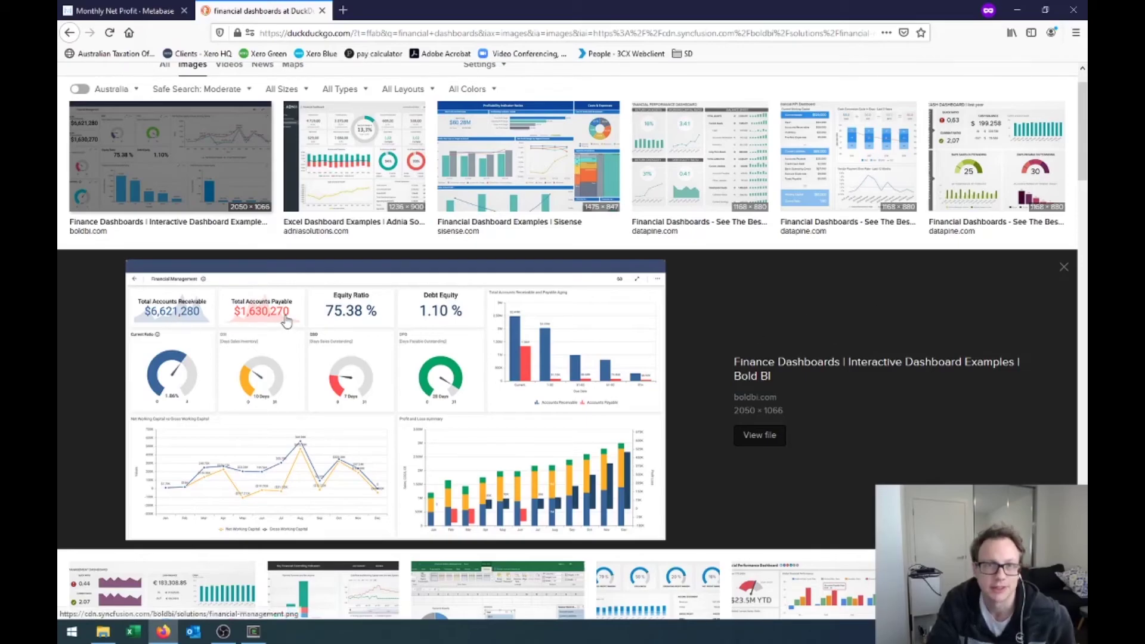
{"action": "left_click", "coordinate": [1064, 267]}
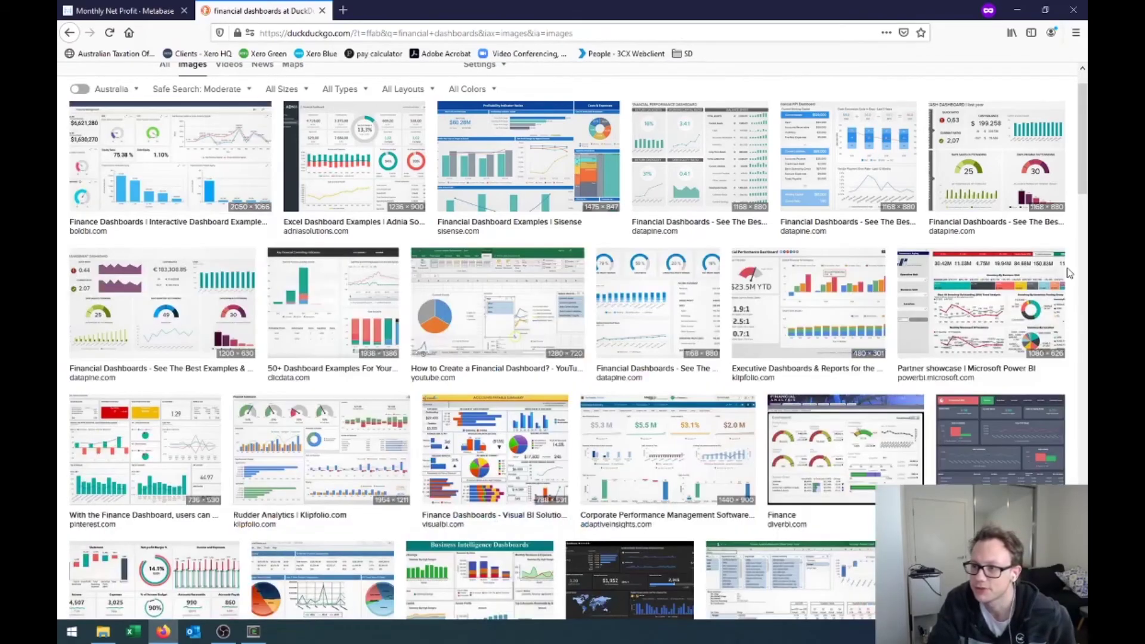
- Return to Metabase and open the GoDBLedger Dashboard from the home page
{"action": "left_click", "coordinate": [125, 11]}
{"action": "left_click", "coordinate": [77, 82]}
{"action": "left_click", "coordinate": [189, 224]}
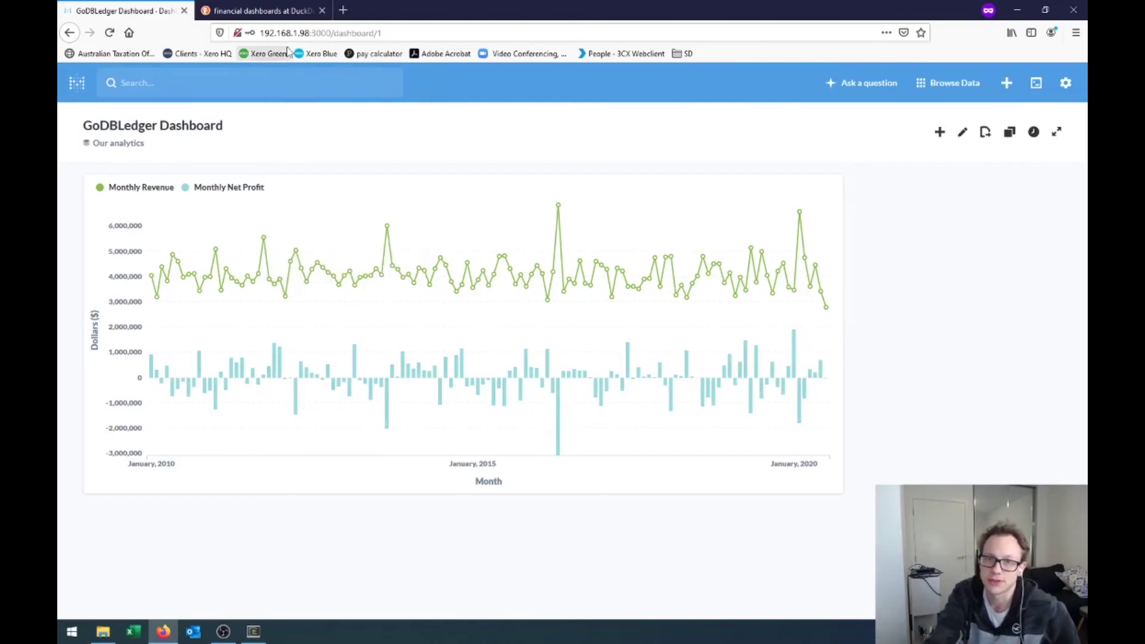
{"action": "left_click", "coordinate": [411, 31]}
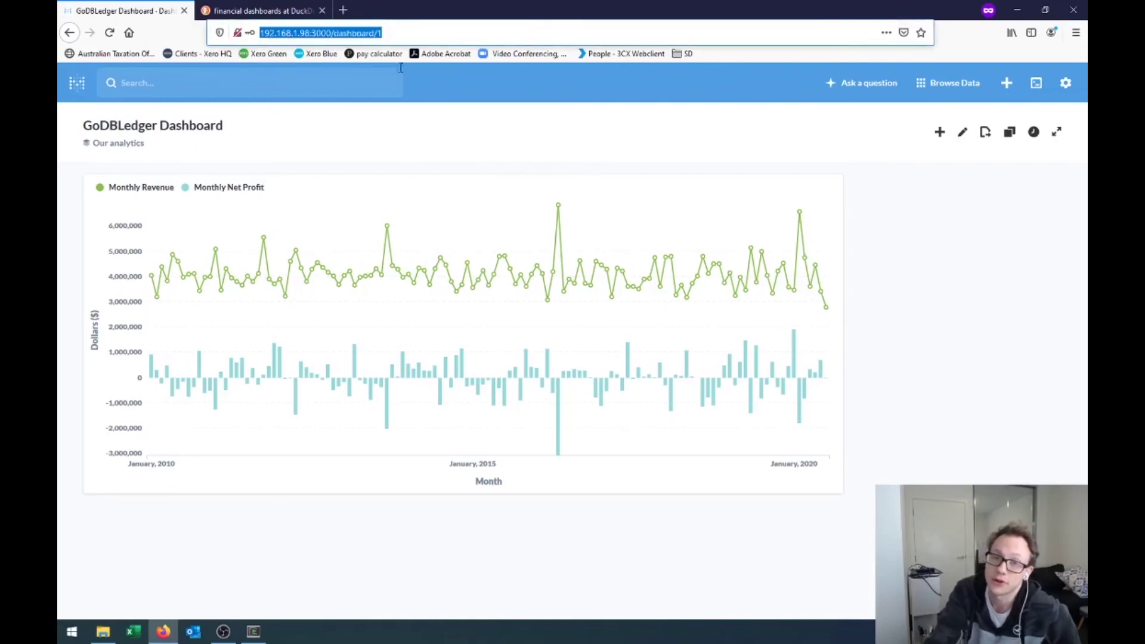
{"action": "left_click", "coordinate": [400, 32]}
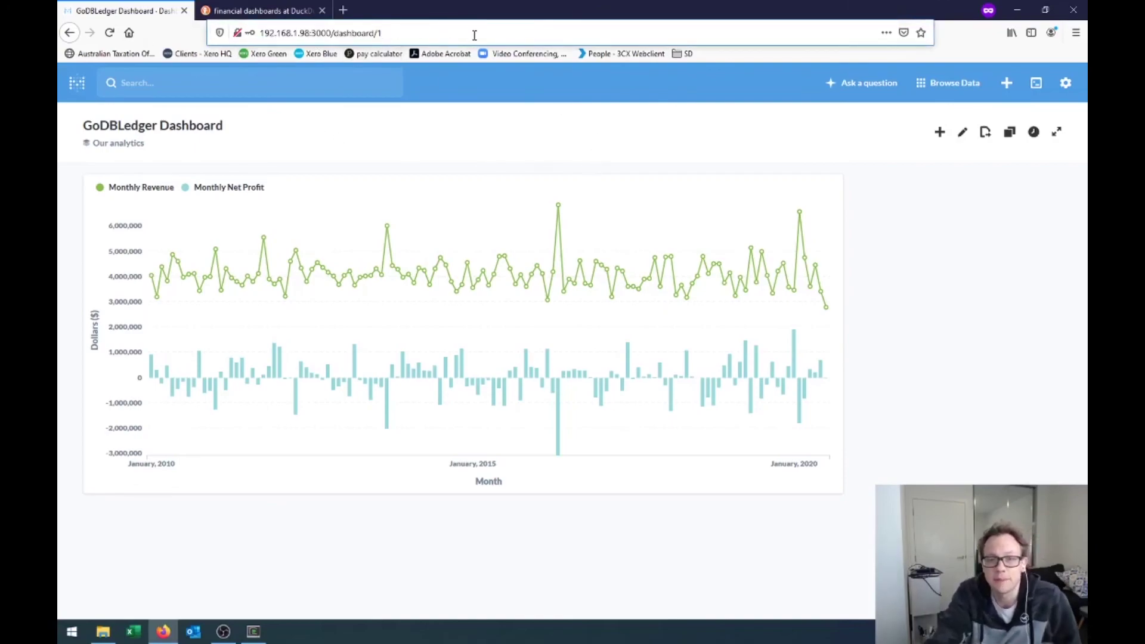